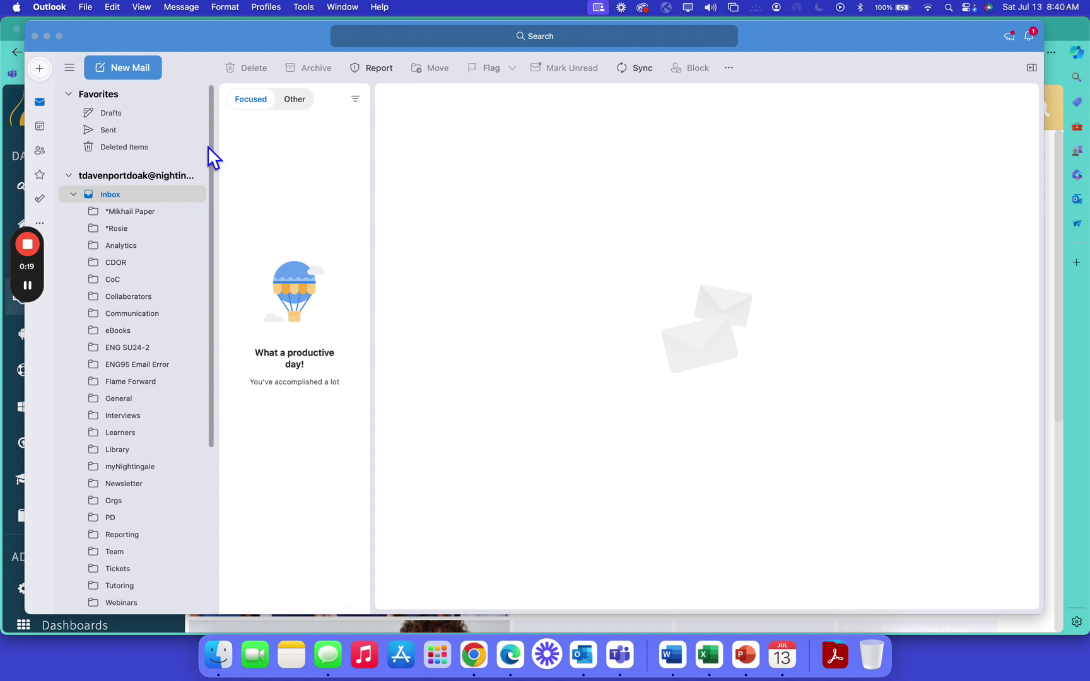
Start a new email addressed to the colleague picked from the directory suggestions, then move to Subject.
{"action": "left_click", "coordinate": [111, 67]}
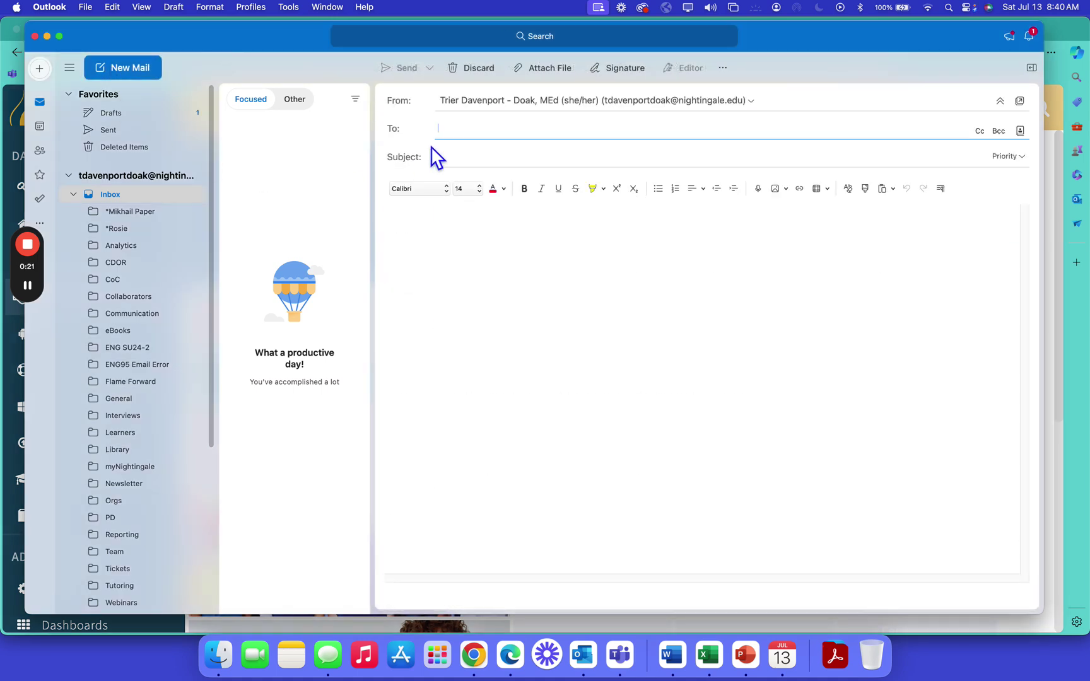
{"action": "left_click", "coordinate": [442, 128]}
{"action": "type", "text": "janet"}
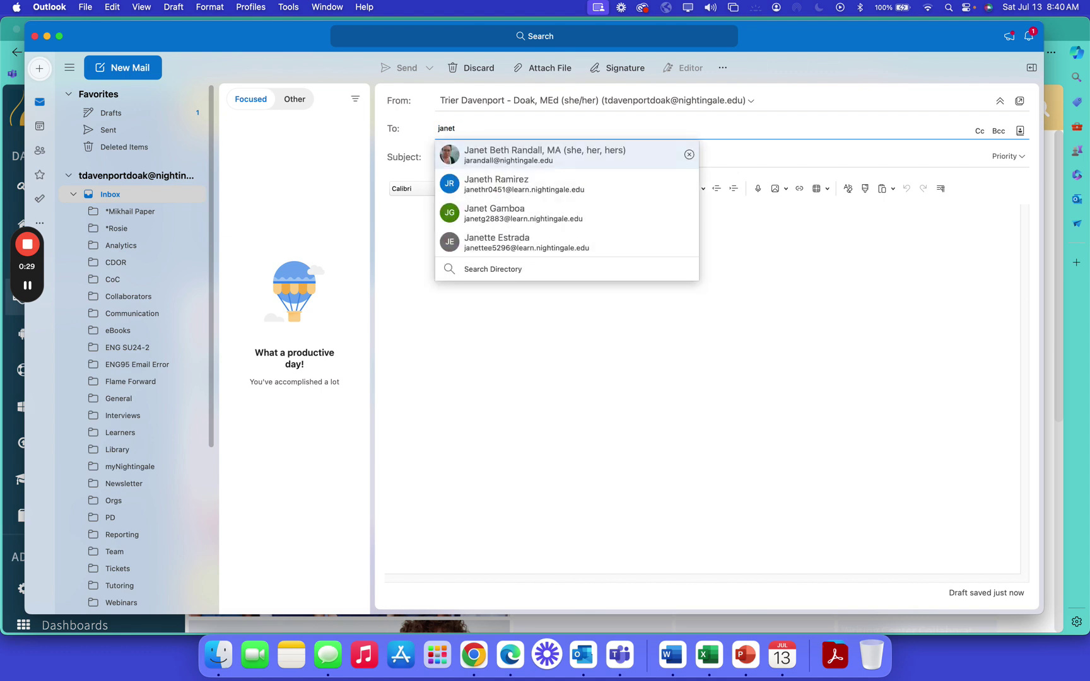
{"action": "key", "text": "Return"}
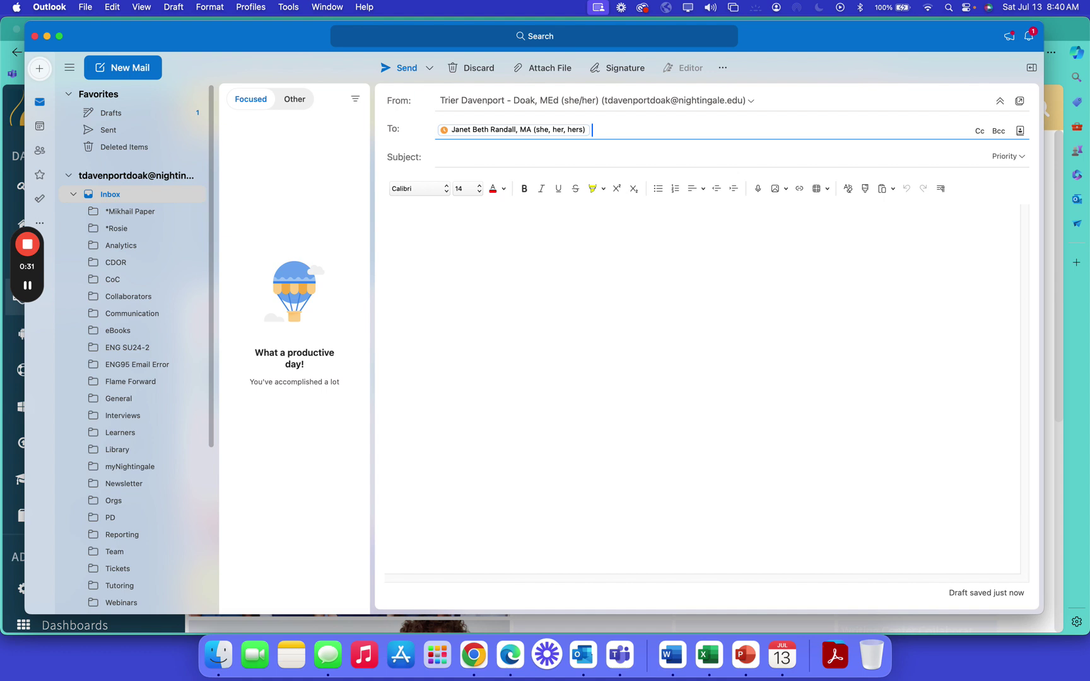
{"action": "key", "text": "Tab"}
{"action": "key", "text": "Tab"}
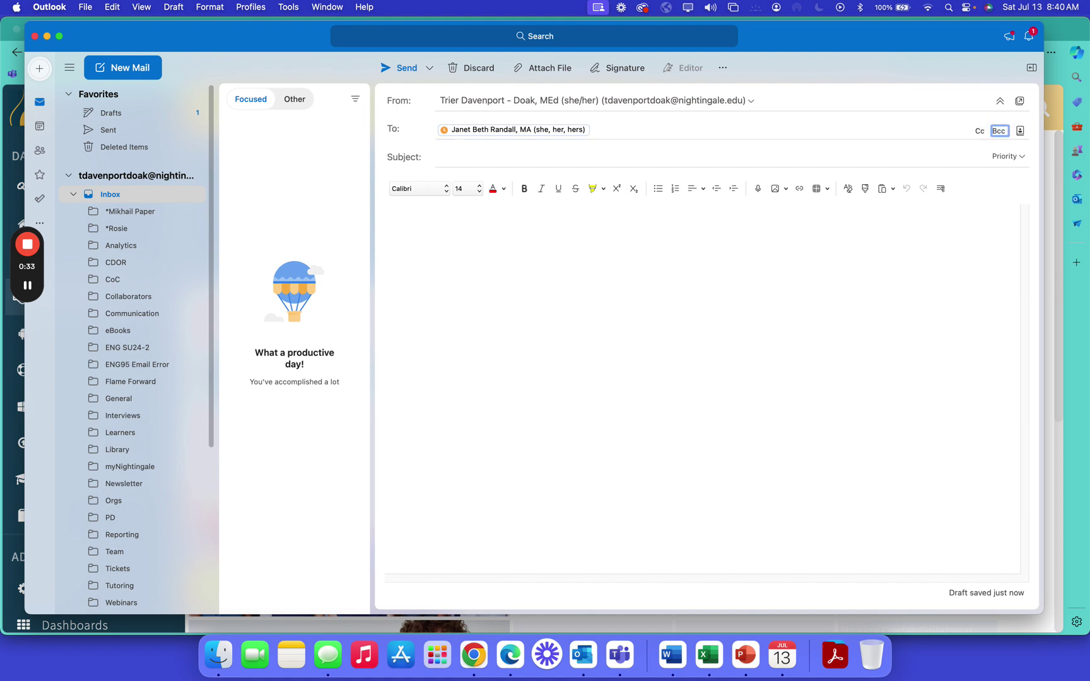
{"action": "key", "text": "Tab"}
{"action": "key", "text": "Tab"}
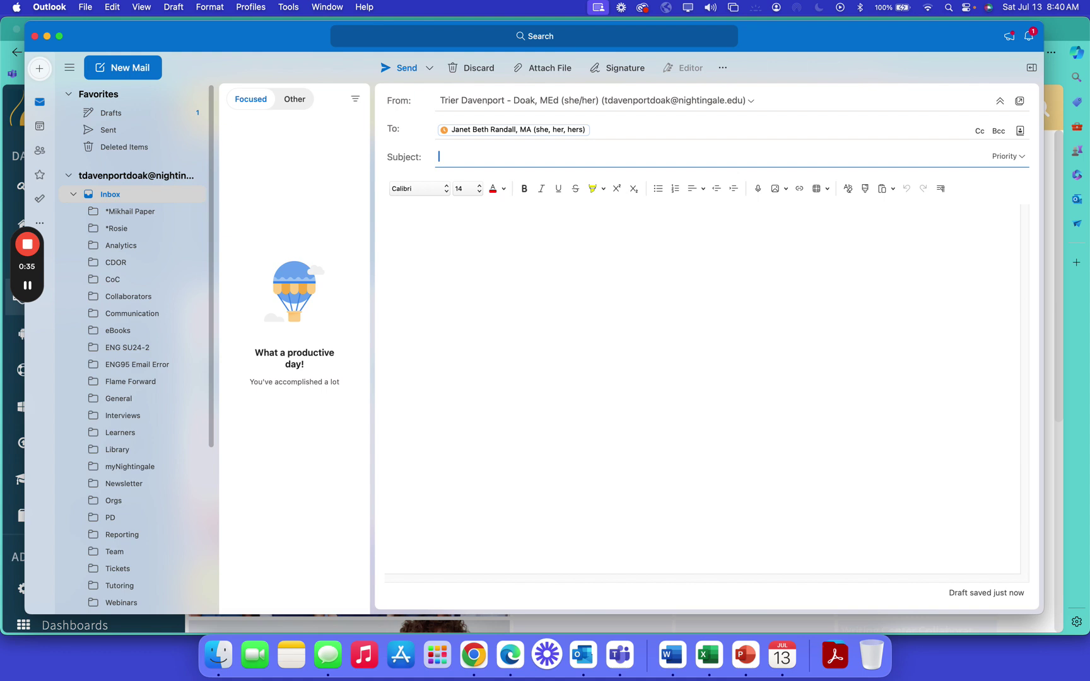
Enter the subject 'Process Doc Updates' and move into the message body.
{"action": "type", "text": "Process Doc Updates"}
{"action": "key", "text": "Tab"}
{"action": "key", "text": "Tab"}
{"action": "key", "text": "Tab"}
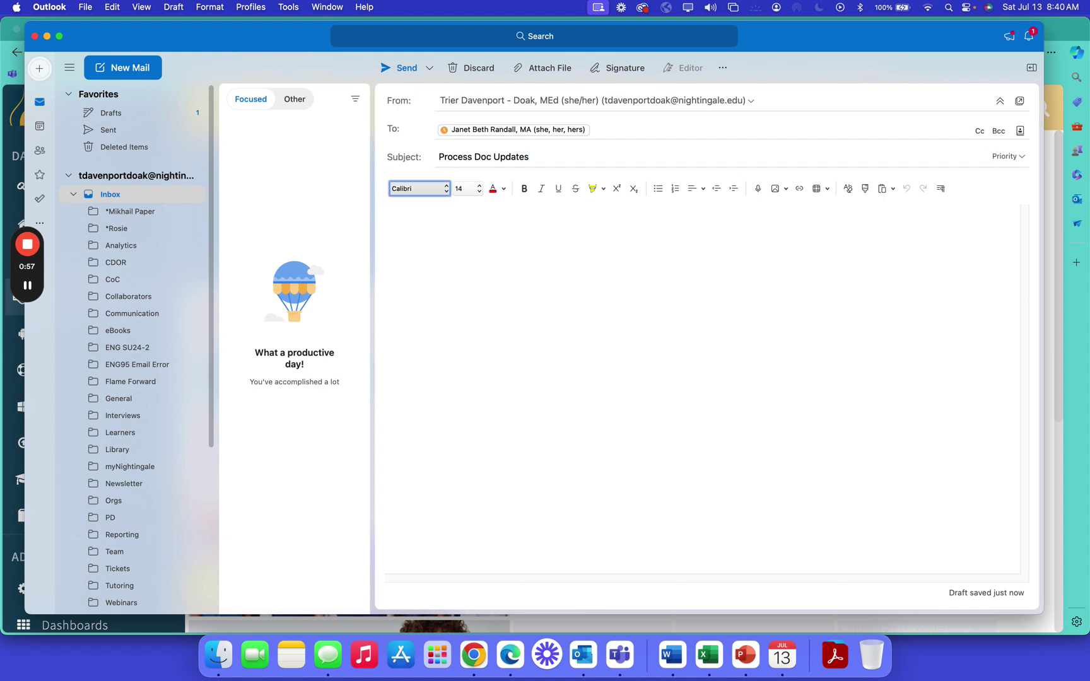
{"action": "key", "text": "Tab"}
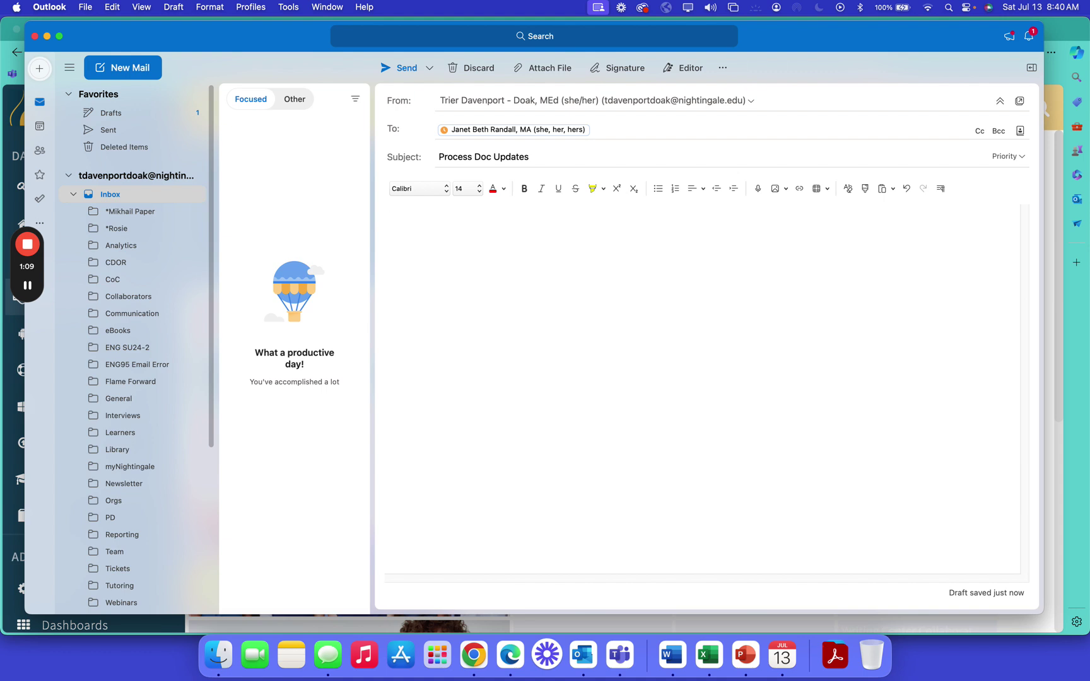
Type the greeting with the recipient's first names, ending with a comma.
{"action": "type", "text": "Janet Beth,"}
Write the thank-you paragraph about yesterday's joint project and the info in the shared folder.
{"action": "key", "text": "Return"}
{"action": "type", "text": "Thank y"}
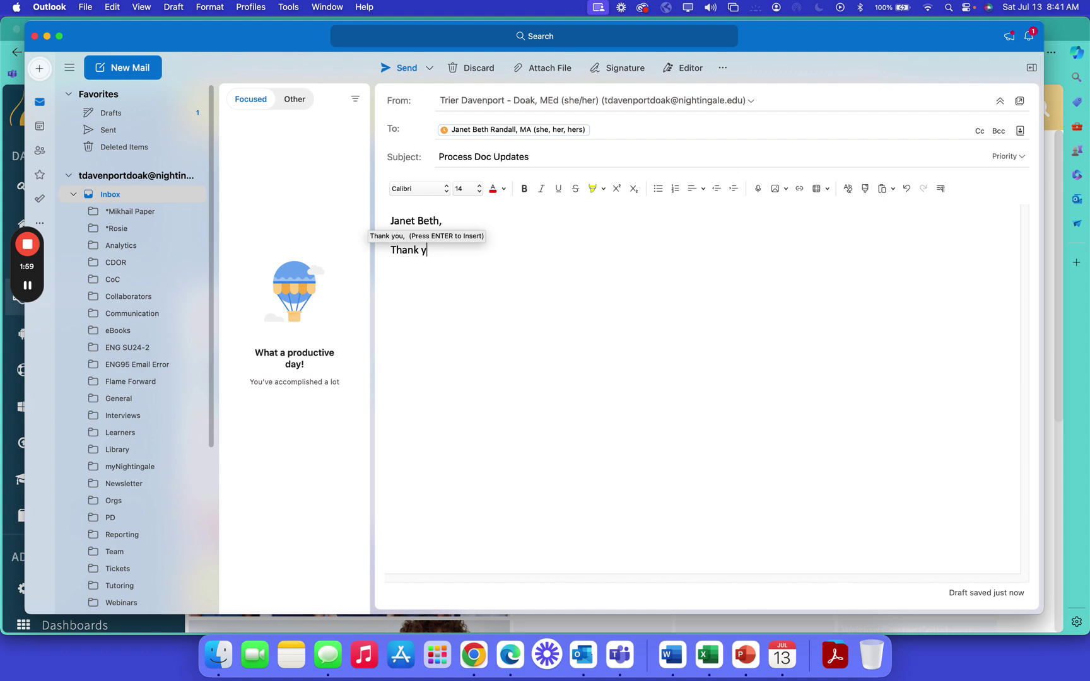
{"action": "type", "text": "ou for working"}
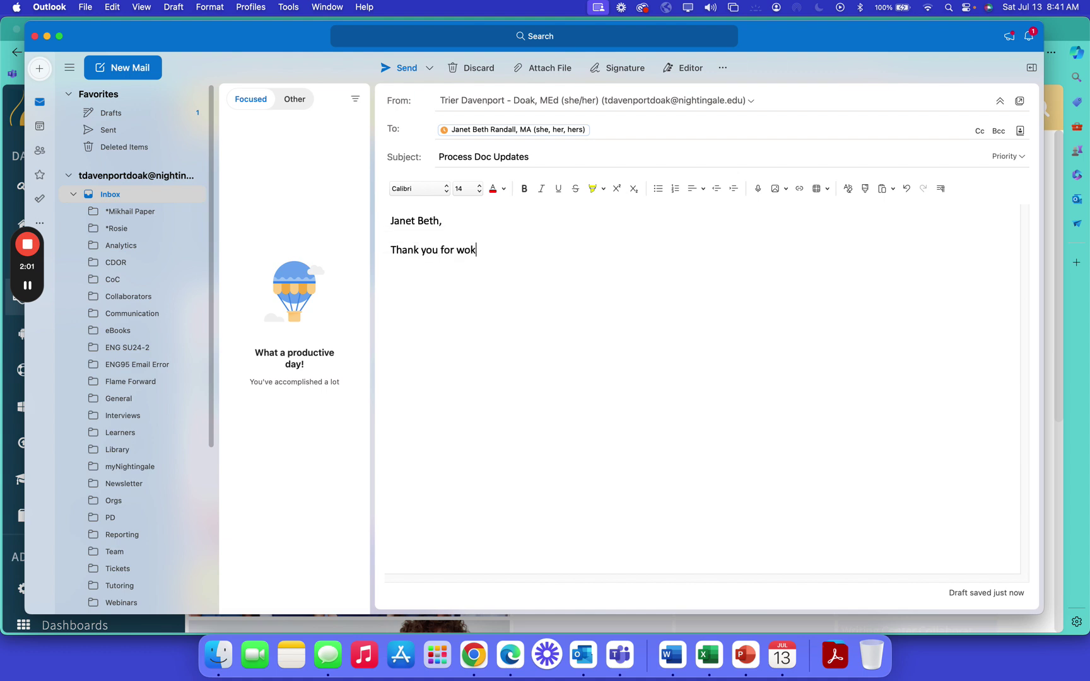
{"action": "type", "text": " with me yesterday on"}
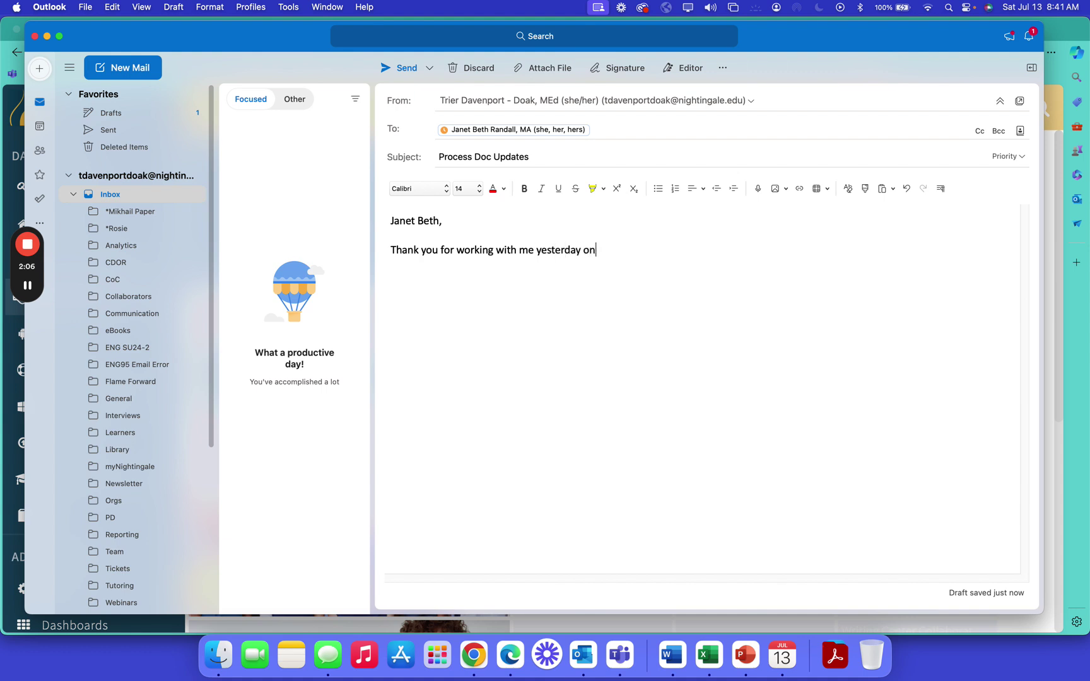
{"action": "type", "text": " our joint project. I ahve"}
{"action": "key", "text": "BackSpace"}
{"action": "key", "text": "BackSpace"}
{"action": "key", "text": "BackSpace"}
{"action": "key", "text": "BackSpace"}
{"action": "type", "text": "have included "}
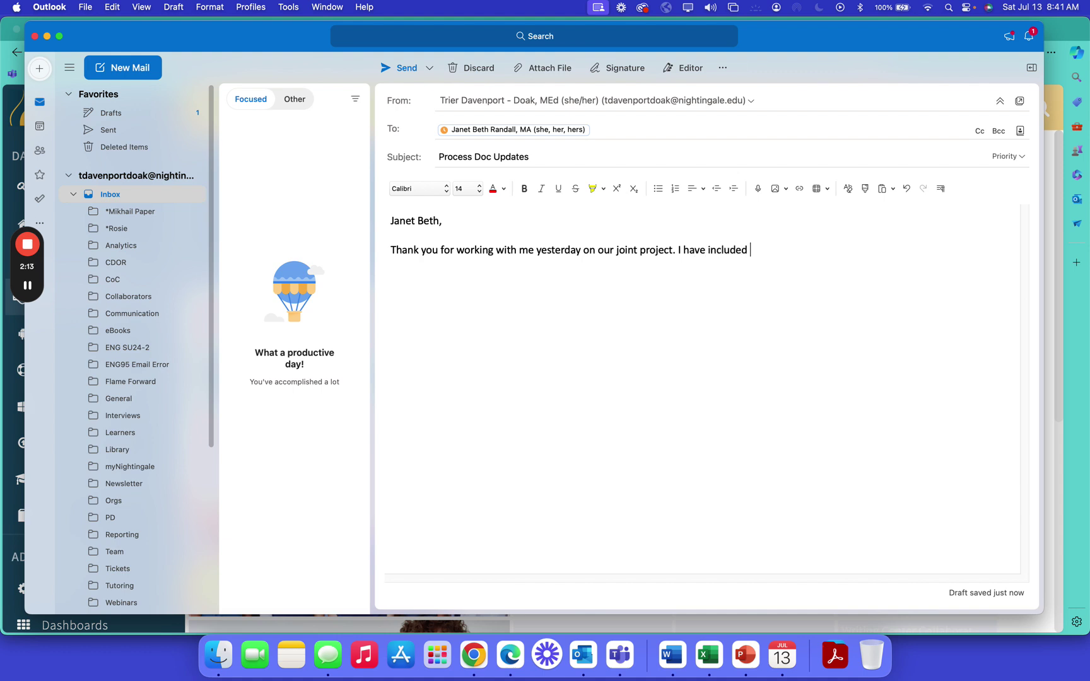
{"action": "type", "text": "more information in our shared f"}
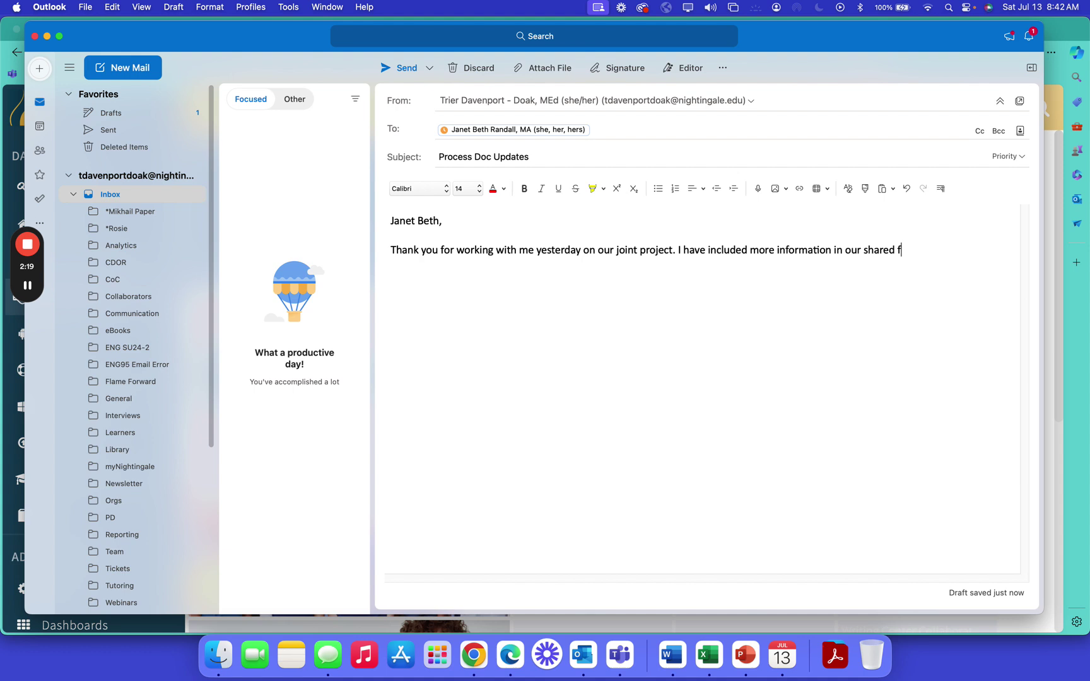
{"action": "type", "text": "older."}
Add paragraphs offering clarification and looking forward to hearing back once they're caught up.
{"action": "key", "text": "Return"}
{"action": "key", "text": "Return"}
{"action": "type", "text": "Please let"}
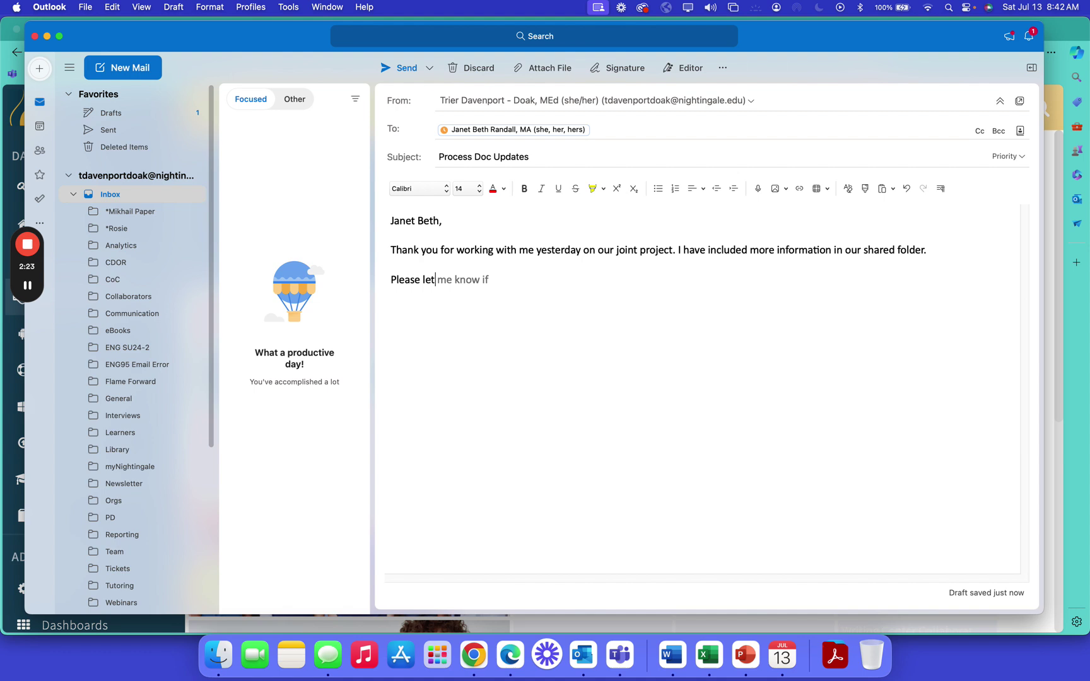
{"action": "type", "text": " me know if you"}
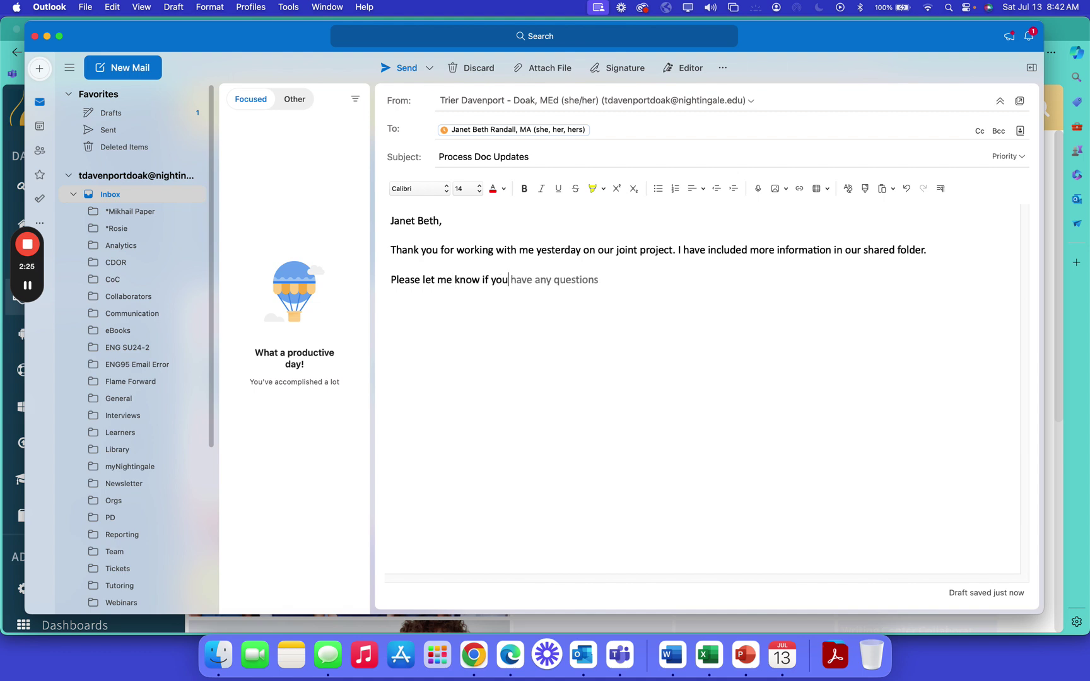
{"action": "type", "text": " need any clarification "}
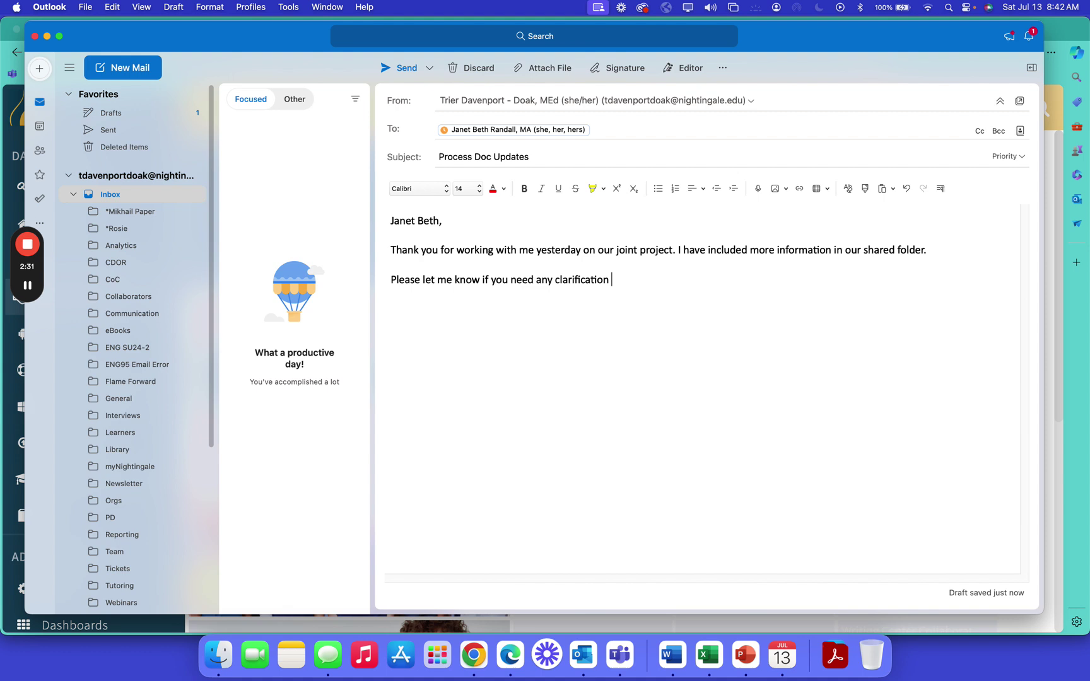
{"action": "type", "text": "from me."}
{"action": "key", "text": "Return"}
{"action": "key", "text": "Return"}
{"action": "type", "text": "I look for"}
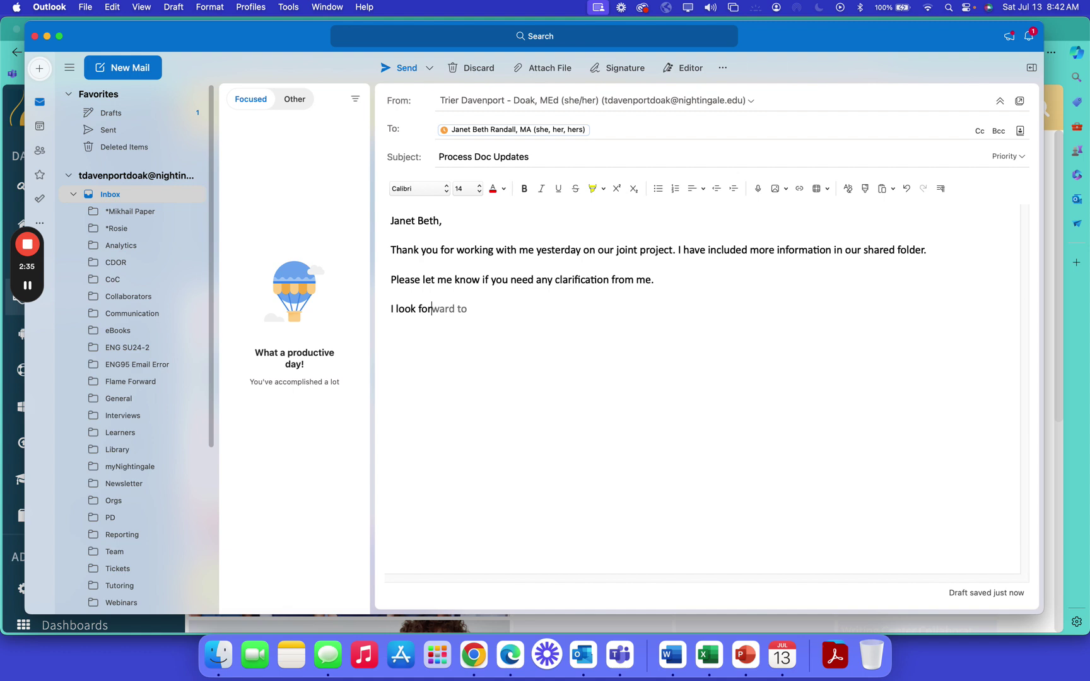
{"action": "type", "text": "ward to he"}
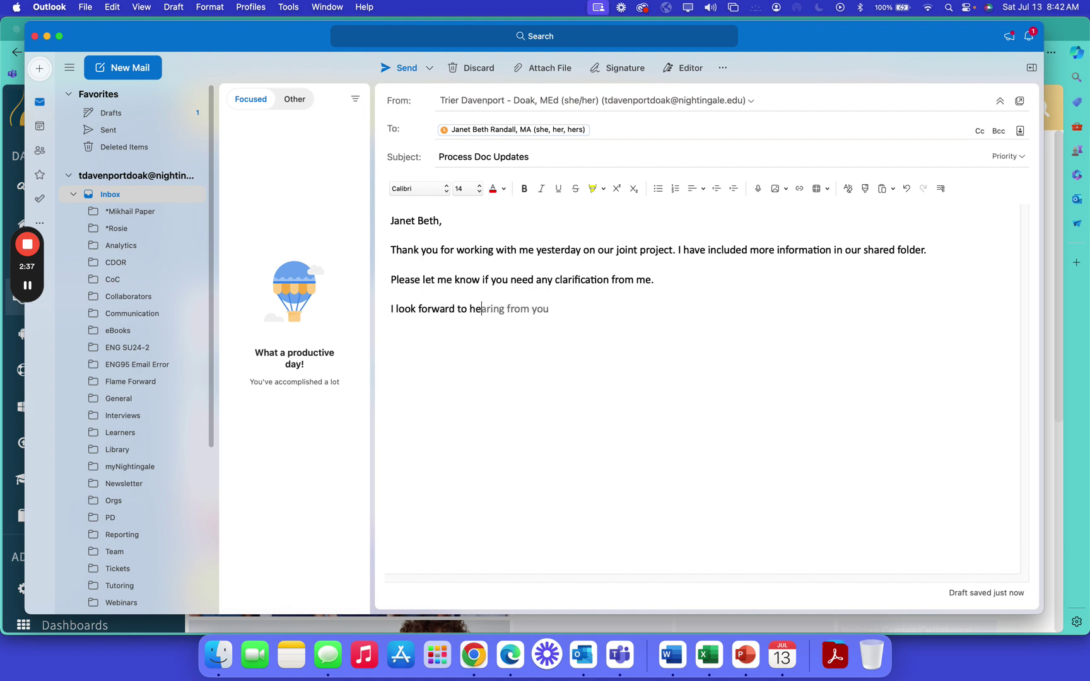
{"action": "type", "text": "aring from you once you are caught"}
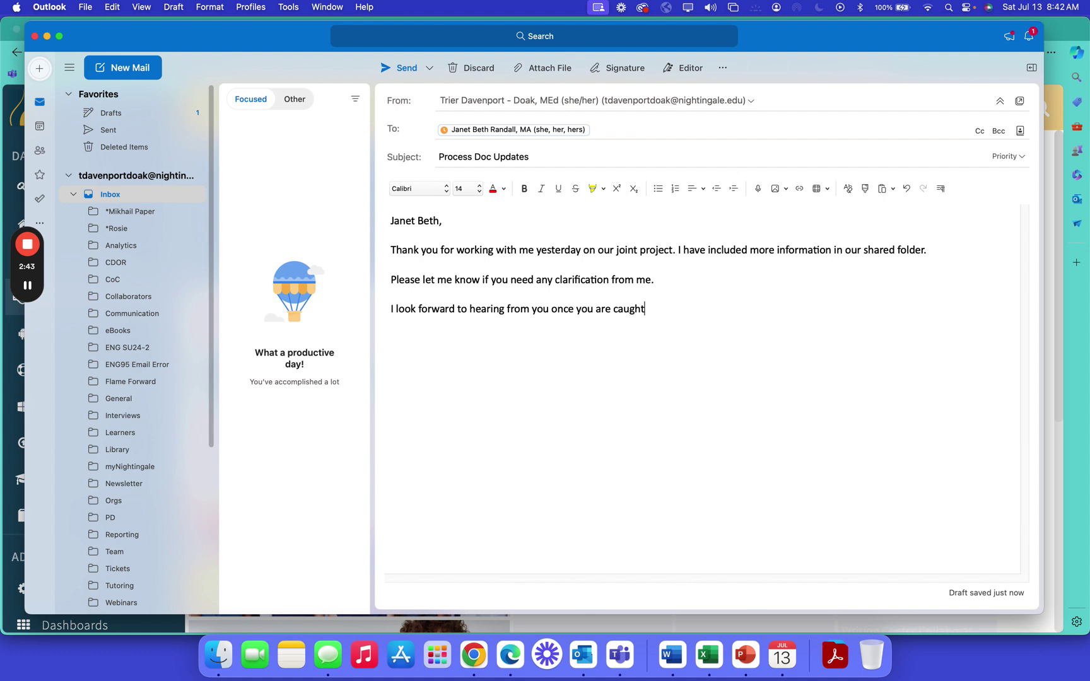
{"action": "type", "text": " up."}
{"action": "key", "text": "Return"}
Close the email with 'Sincerely,' and the sender's first name on the line below.
{"action": "left_click_drag", "start_coordinate": [451, 218], "coordinate": [693, 311]}
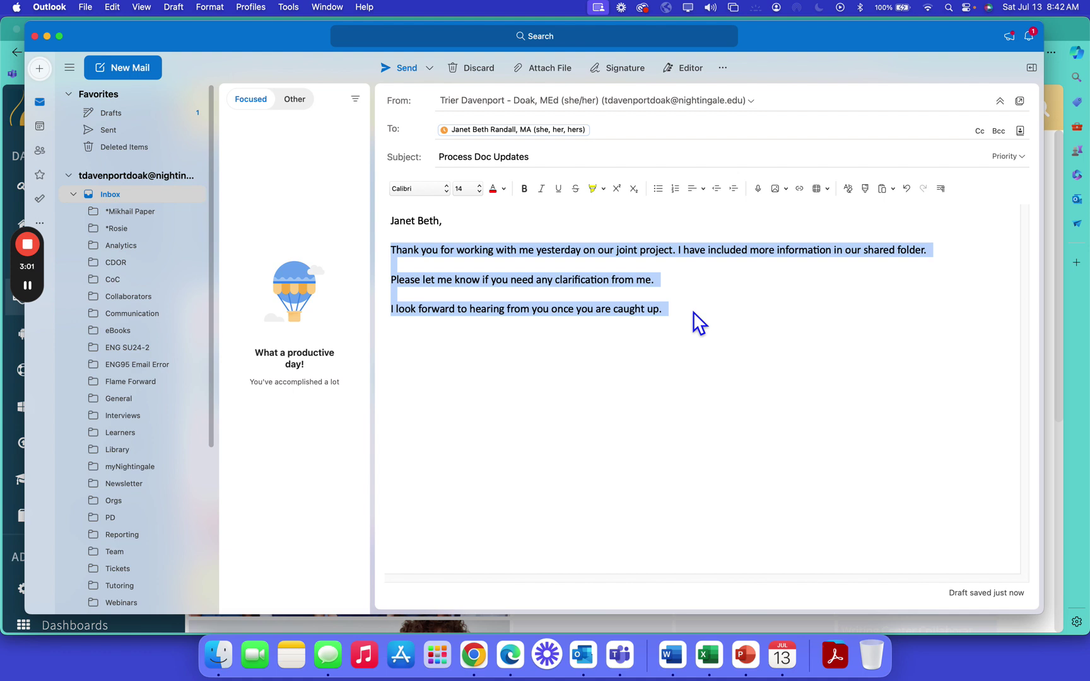
{"action": "left_click", "coordinate": [680, 312]}
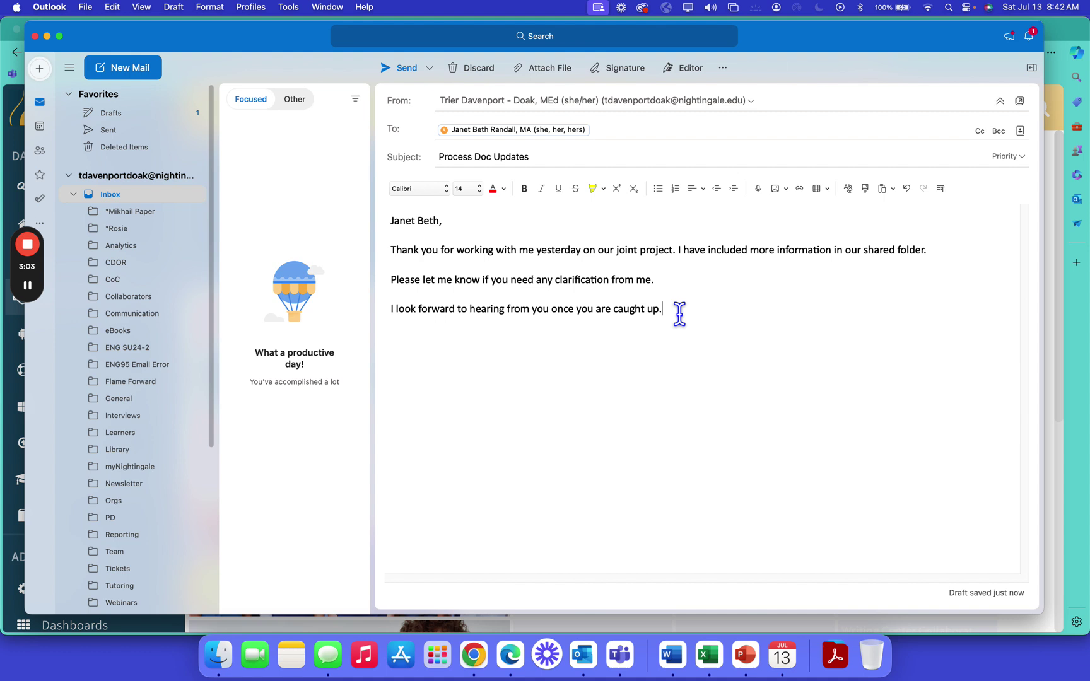
{"action": "key", "text": "Return"}
{"action": "type", "text": "Sincerely,"}
{"action": "key", "text": "Return"}
{"action": "type", "text": "Trier"}
Replace the three old paragraphs with a request to meet about the recent incident and work on a resolution.
{"action": "left_click_drag", "start_coordinate": [686, 313], "coordinate": [387, 254]}
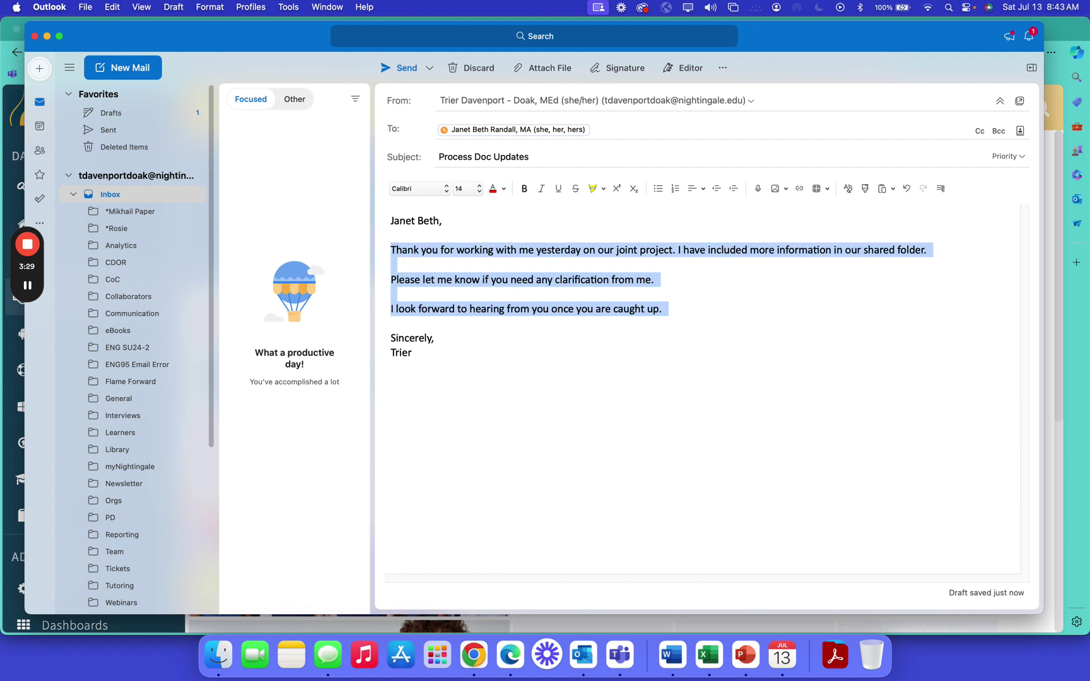
{"action": "type", "text": "I wou"}
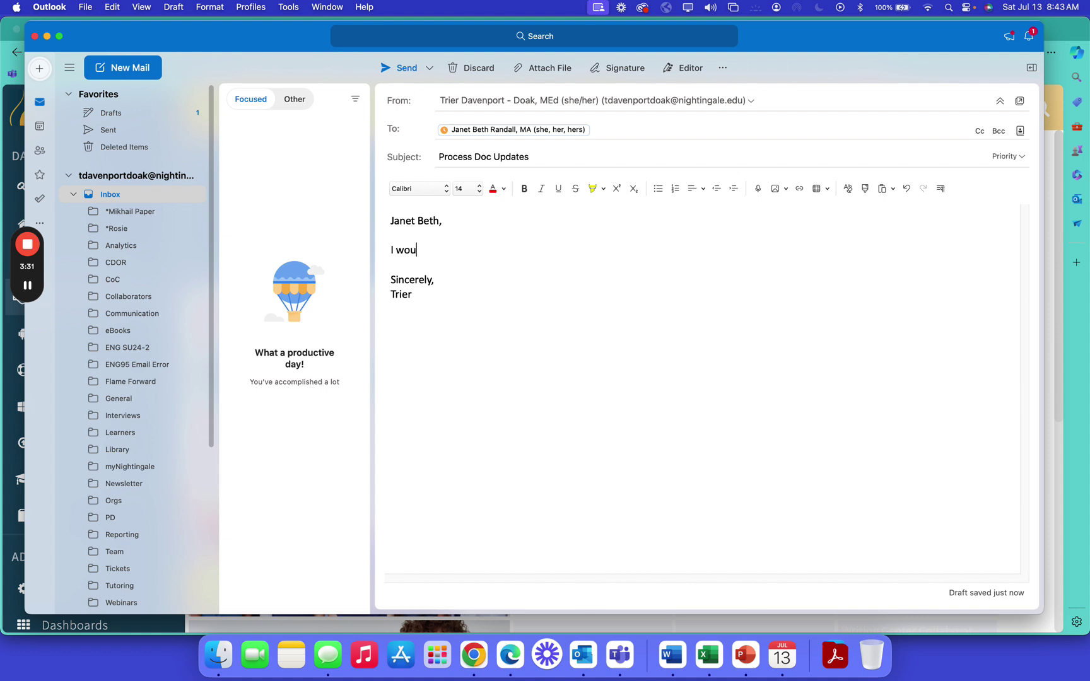
{"action": "type", "text": "ld like to schedule a time "}
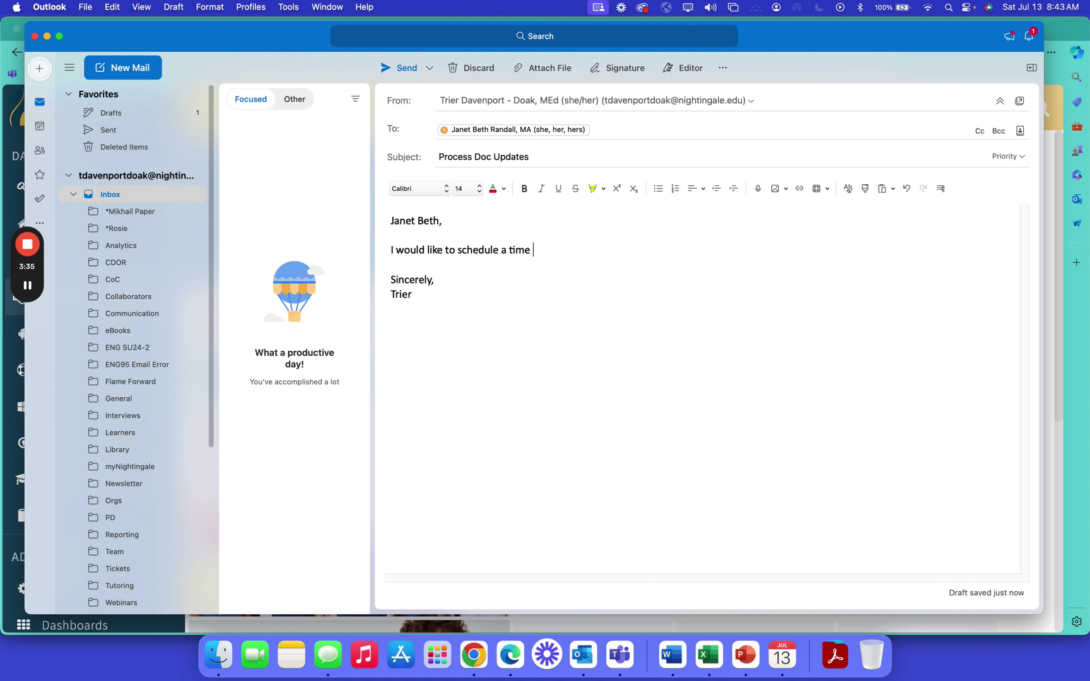
{"action": "type", "text": "to meet with you regarding"}
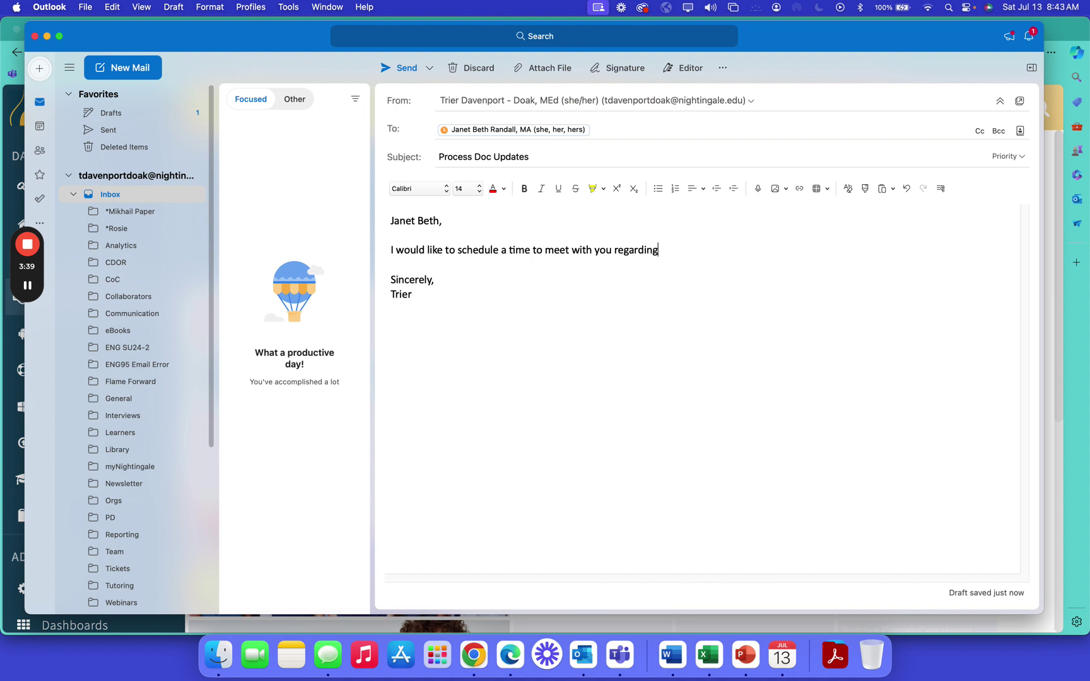
{"action": "type", "text": " the incident a few"}
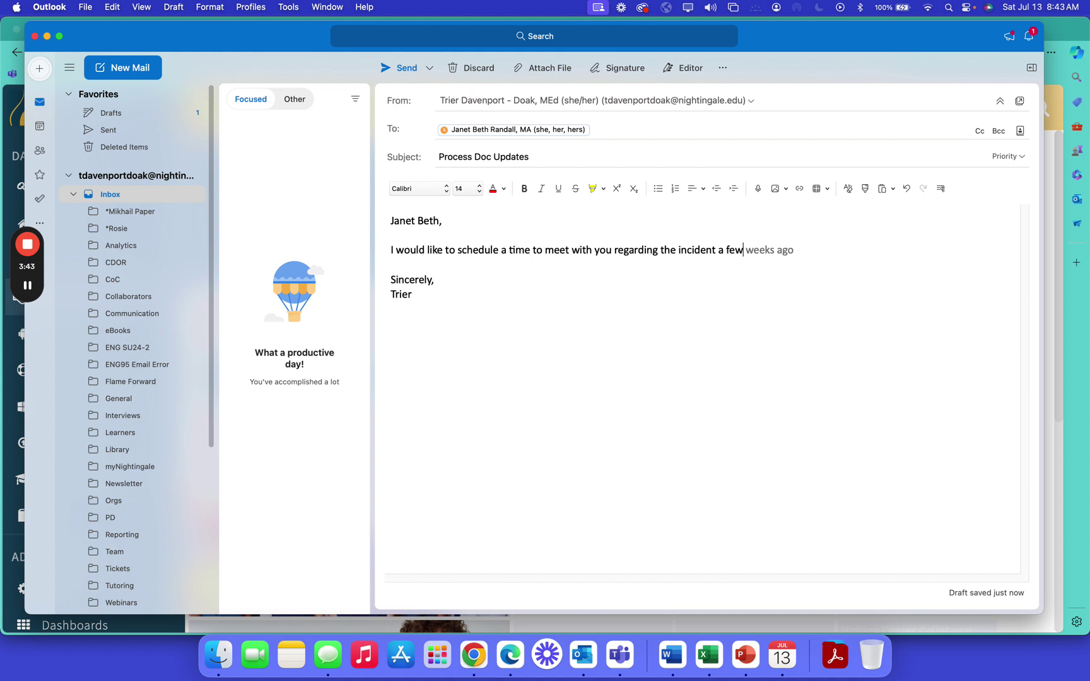
{"action": "type", "text": " days ago. I have thogh"}
{"action": "key", "text": "BackSpace"}
{"action": "key", "text": "BackSpace"}
{"action": "type", "text": "u"}
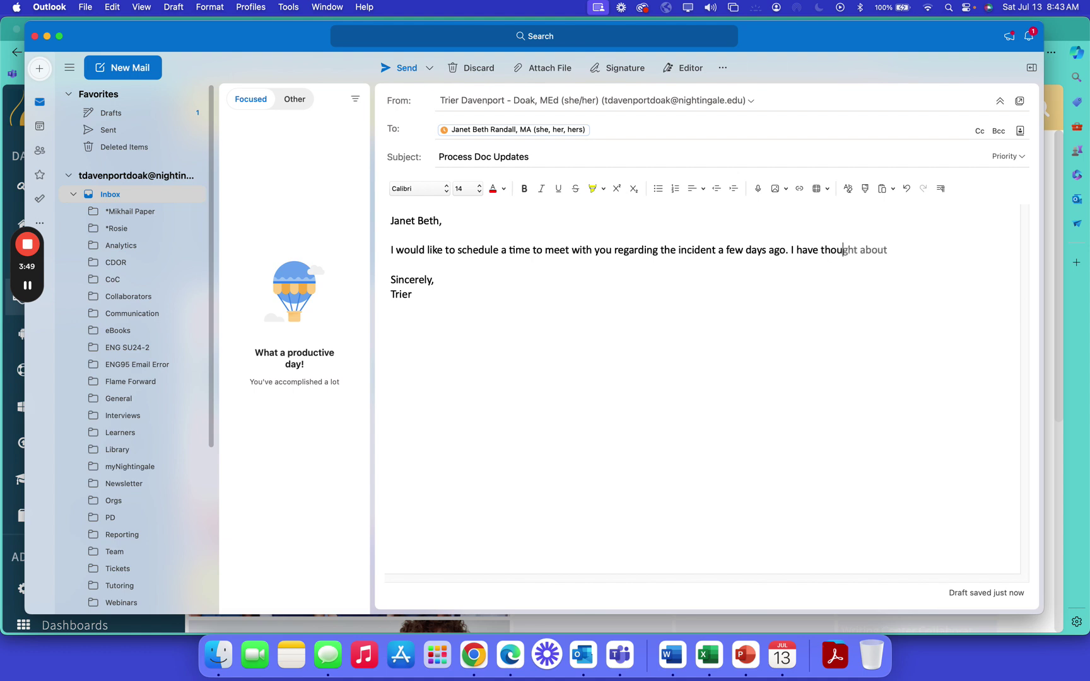
{"action": "type", "text": "ght about the sit"}
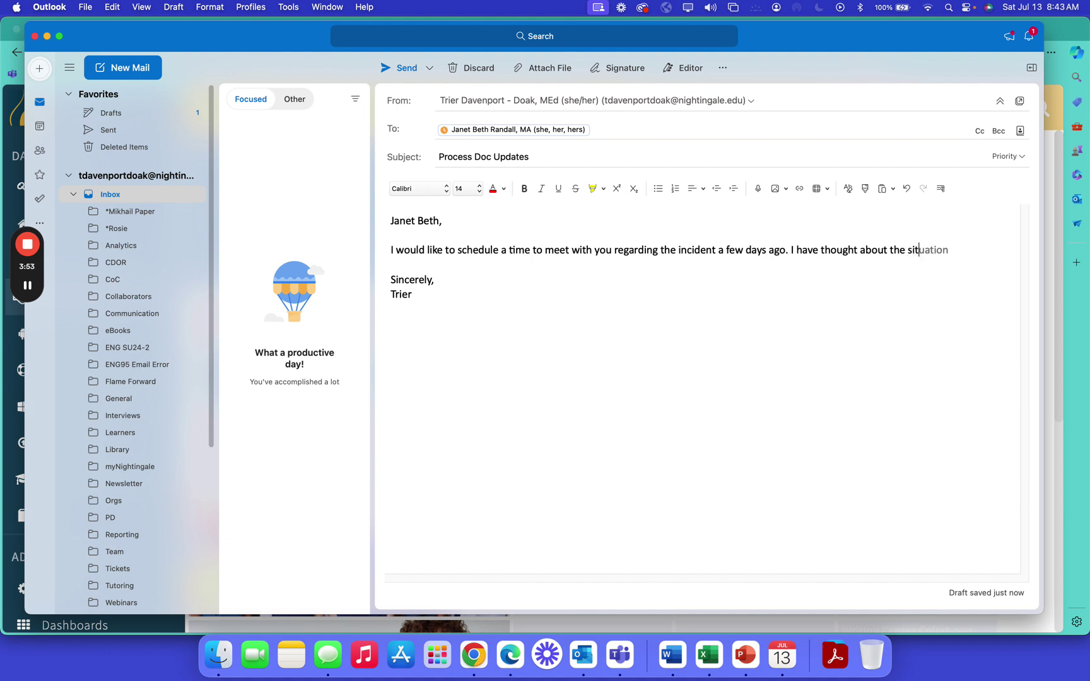
{"action": "type", "text": "uationa"}
{"action": "key", "text": "BackSpace"}
{"action": "key", "text": "BackSpace"}
{"action": "type", "text": "and would "}
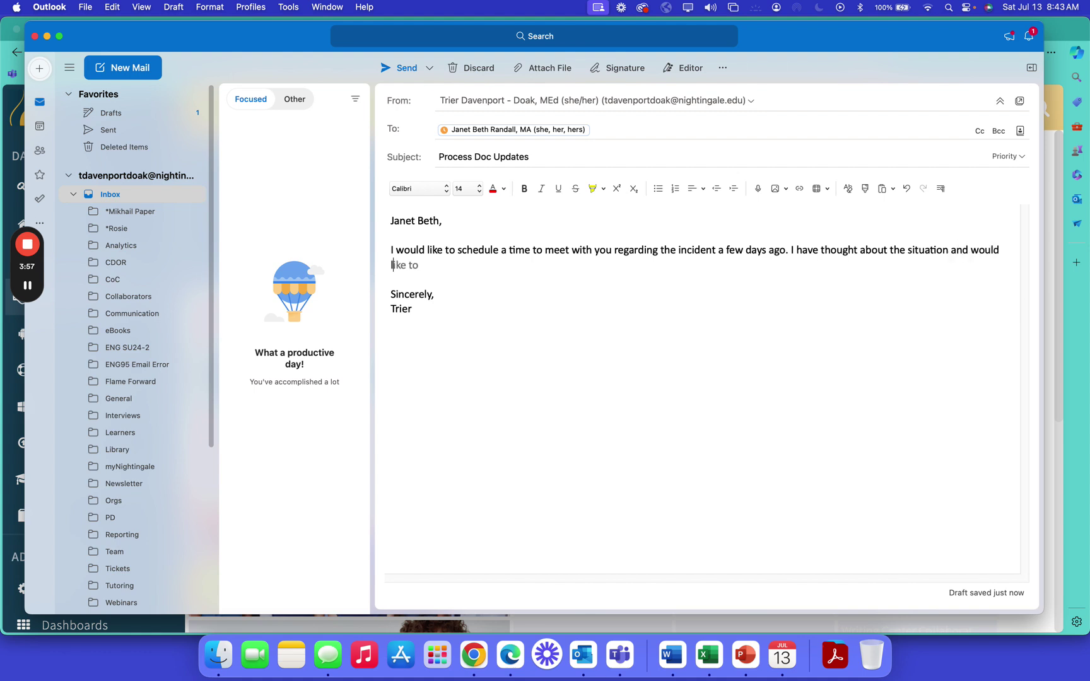
{"action": "type", "text": "like to work with you on a reso"}
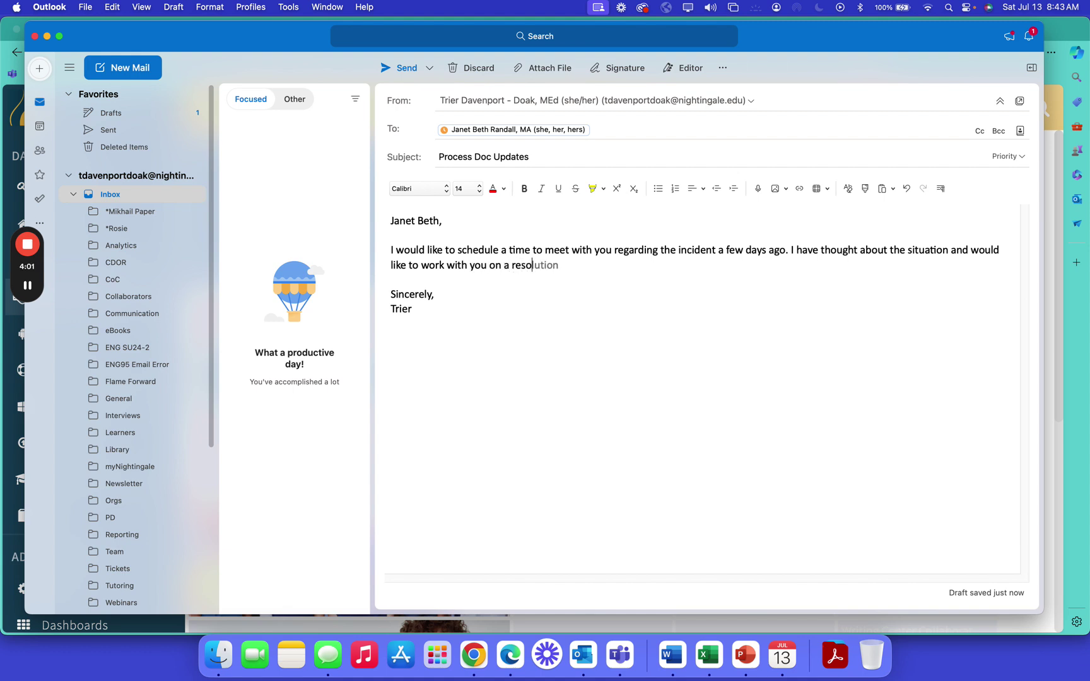
{"action": "type", "text": "lution."}
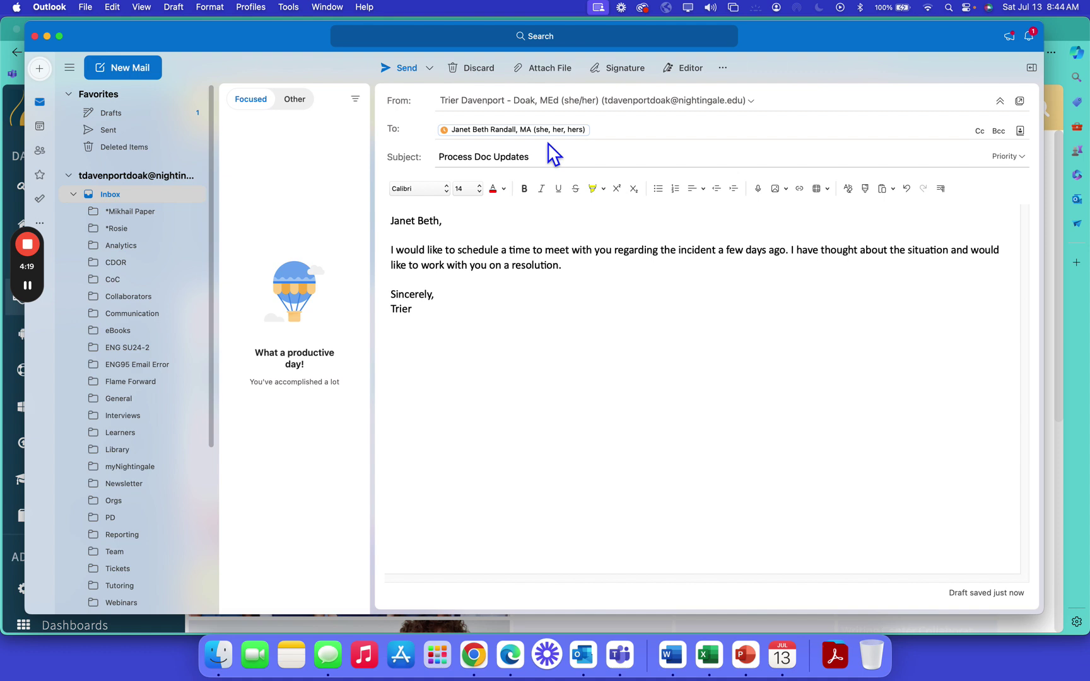
Replace the subject 'Process Doc Updates' with 'Incident Resolution'.
{"action": "triple_click", "coordinate": [480, 157]}
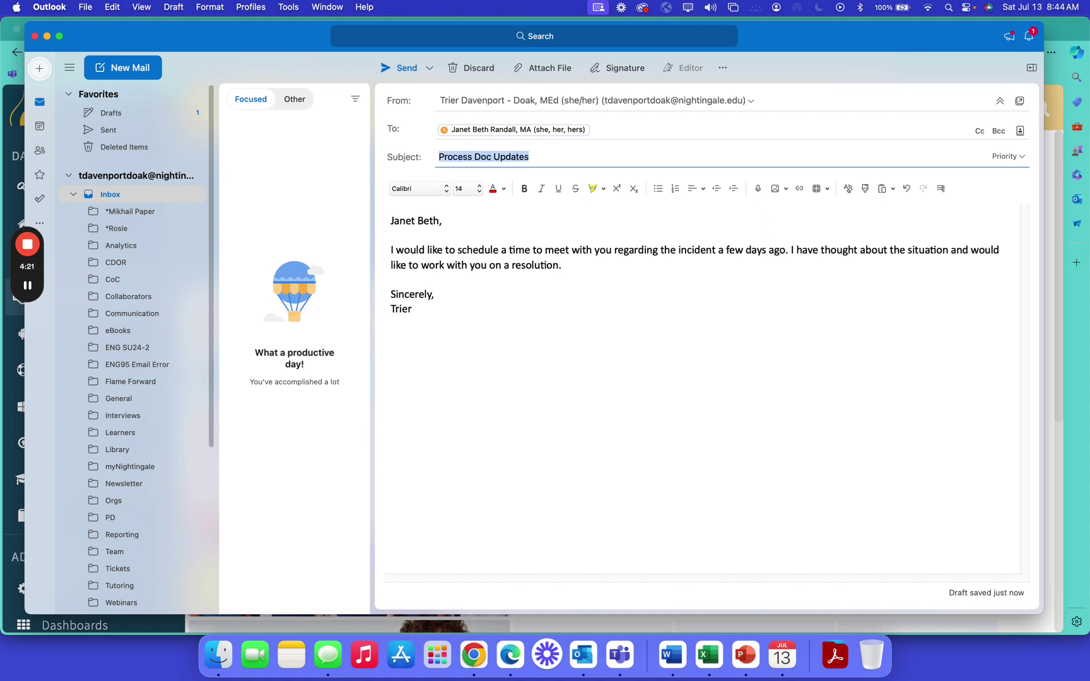
{"action": "type", "text": "Inciden"}
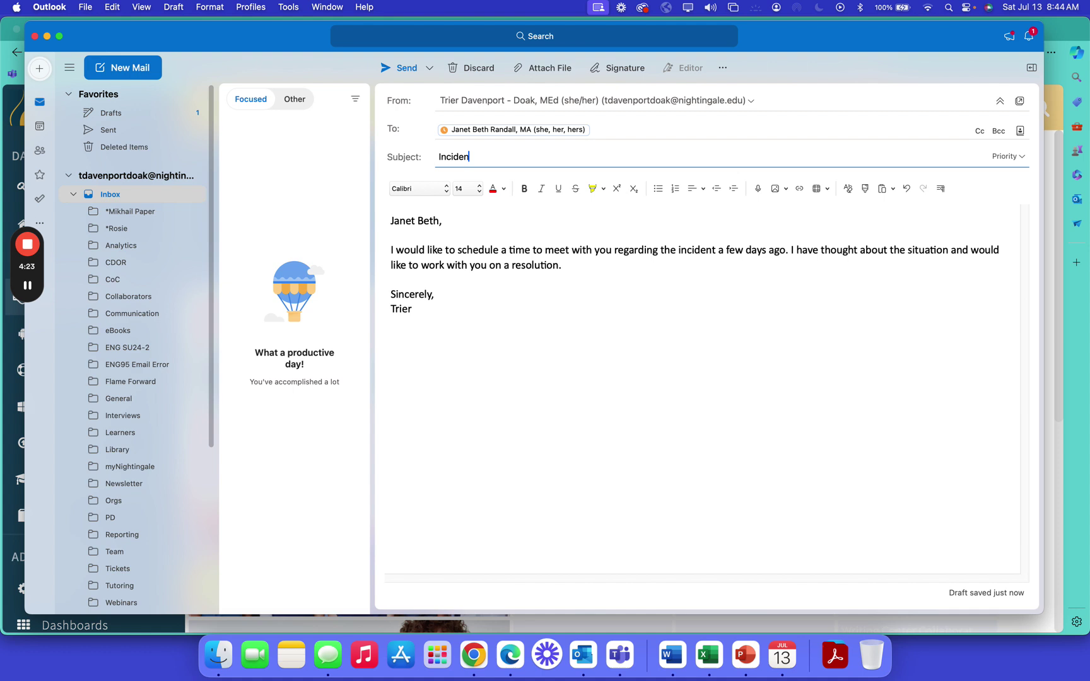
{"action": "type", "text": "t Resolution"}
Add 'Please let me know when you are available for a conversation.' after the main paragraph.
{"action": "left_click", "coordinate": [644, 267]}
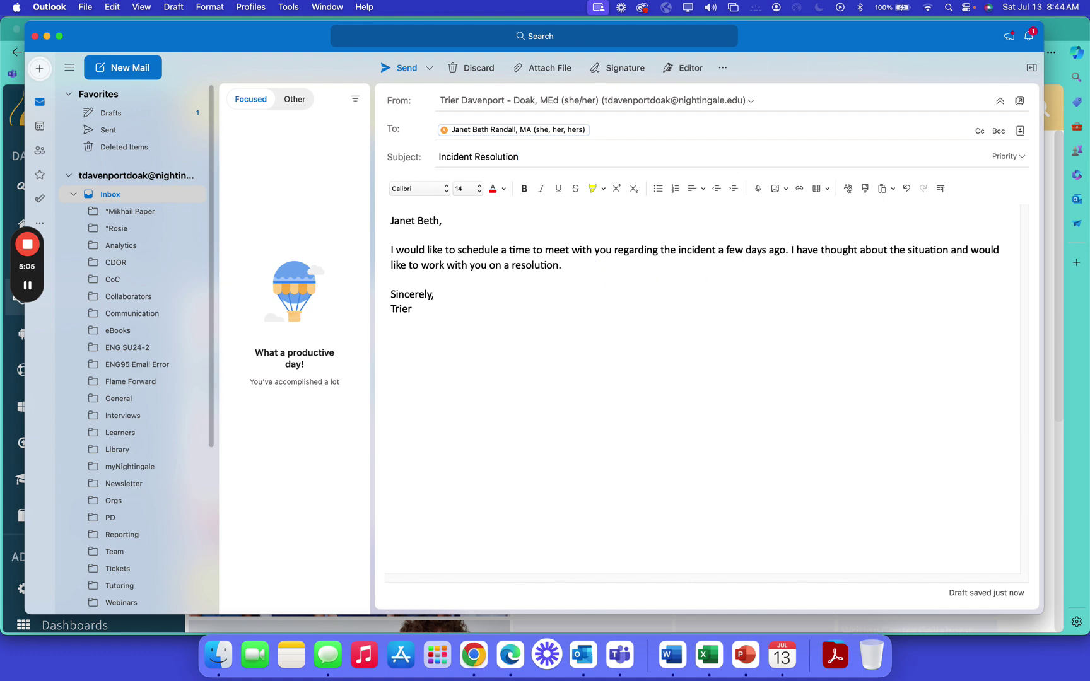
{"action": "key", "text": "Return"}
{"action": "type", "text": "Ple"}
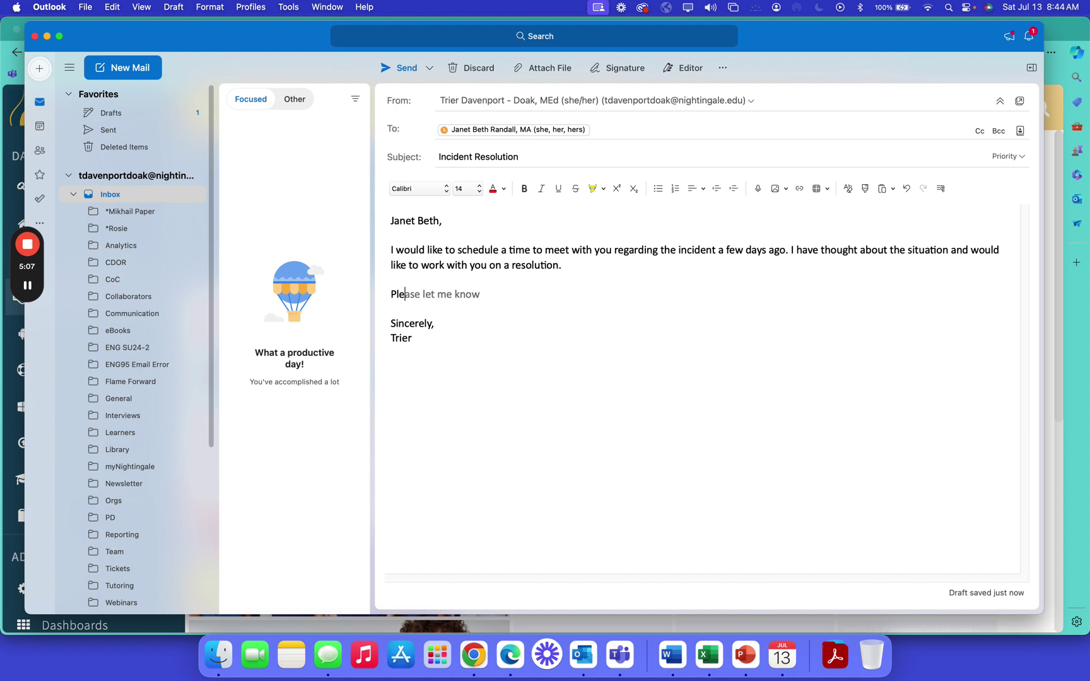
{"action": "type", "text": "ase let me know when you are aba"}
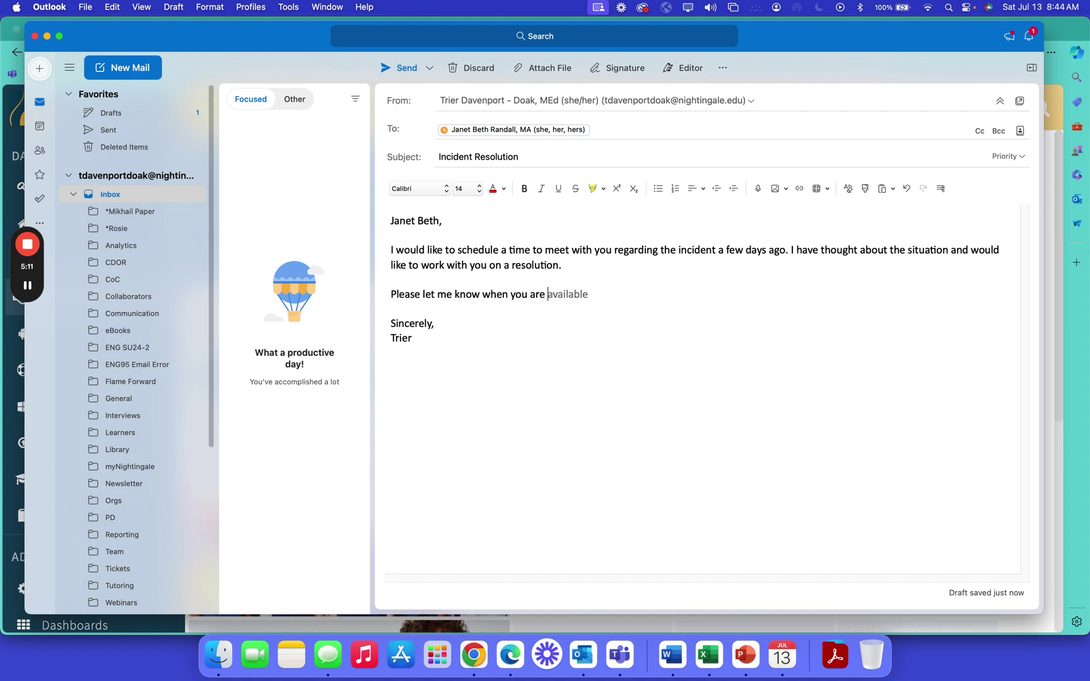
{"action": "key", "text": "BackSpace"}
{"action": "key", "text": "BackSpace"}
{"action": "type", "text": "vailable for a conversai"}
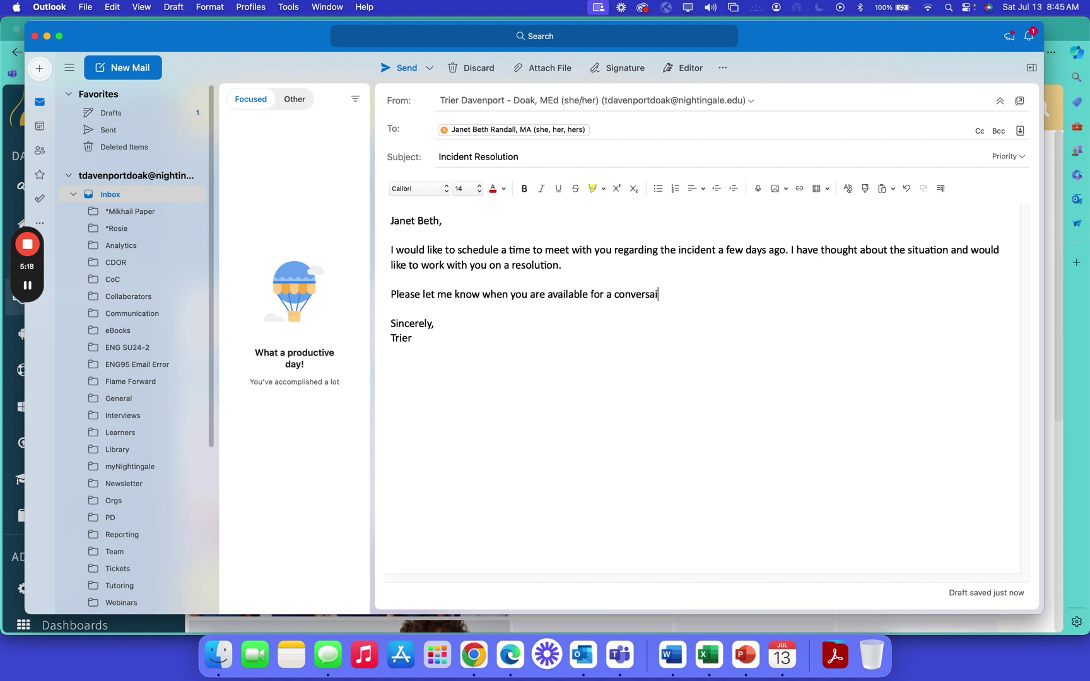
{"action": "key", "text": "BackSpace"}
{"action": "type", "text": "tion."}
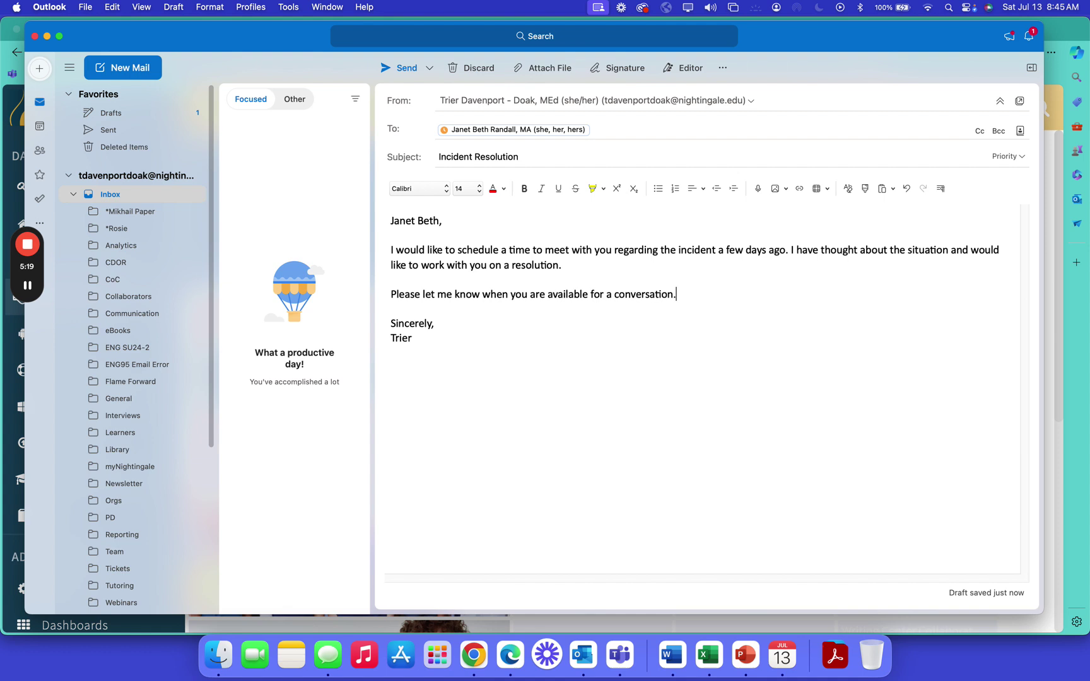